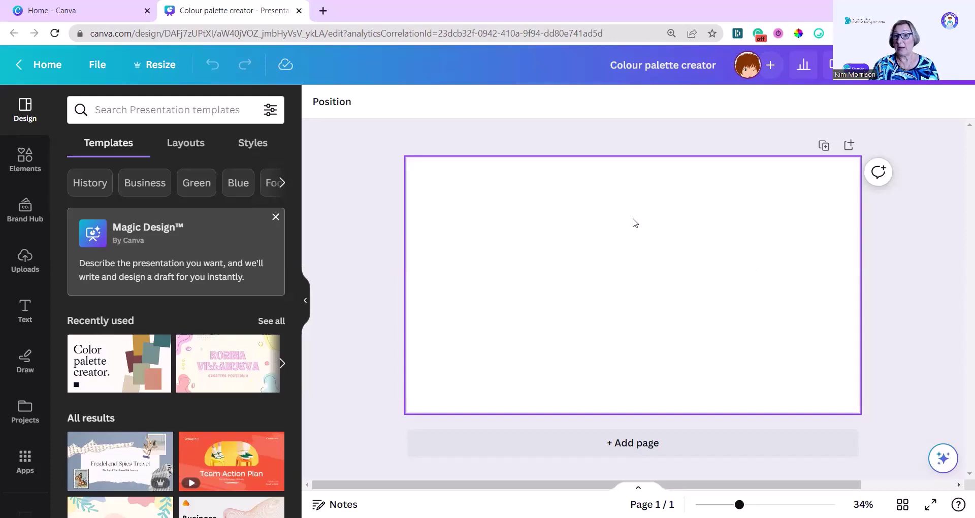
- Place the Earth Tone Color Palette Creator title page onto the blank slide
{"action": "mouse_move", "coordinate": [118, 368]}
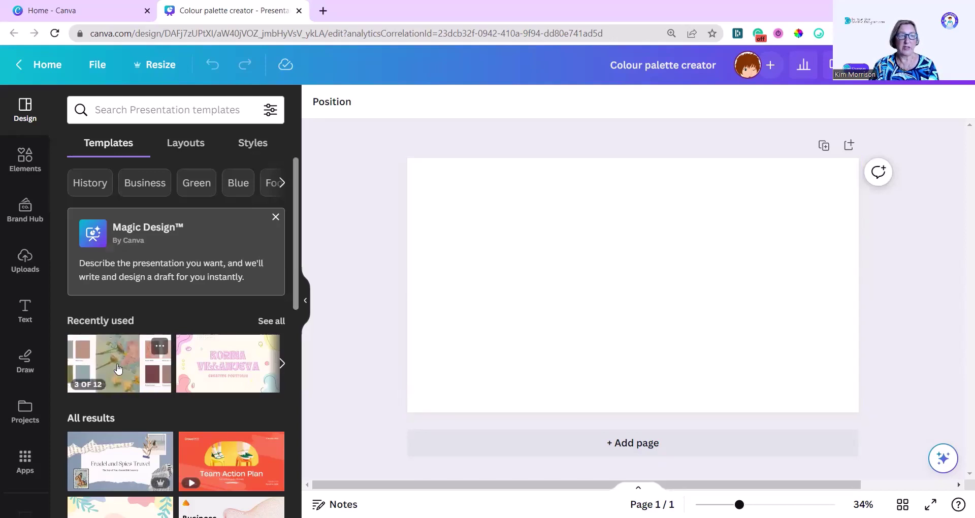
{"action": "left_click", "coordinate": [117, 365]}
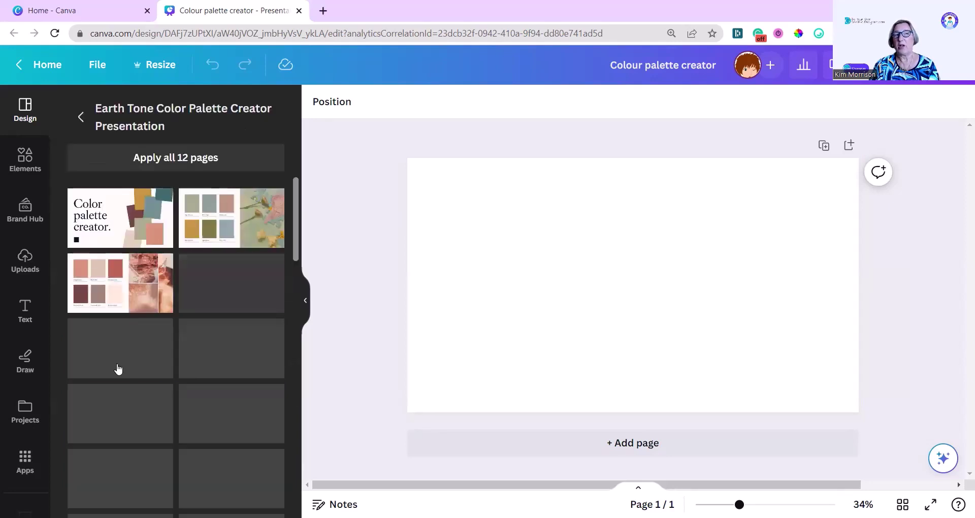
{"action": "left_click", "coordinate": [113, 226]}
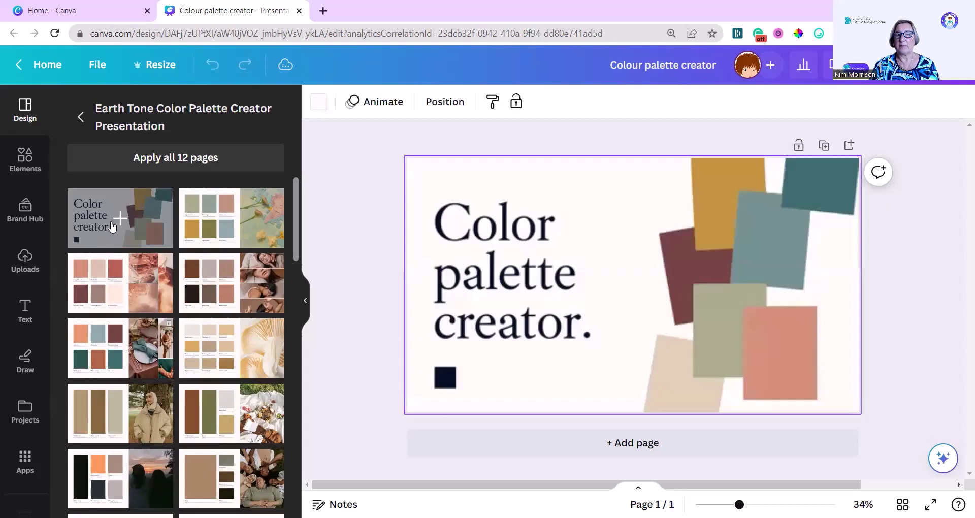
- Add a 'u' to the heading so it reads 'Colour palette creator'
{"action": "left_click", "coordinate": [537, 229]}
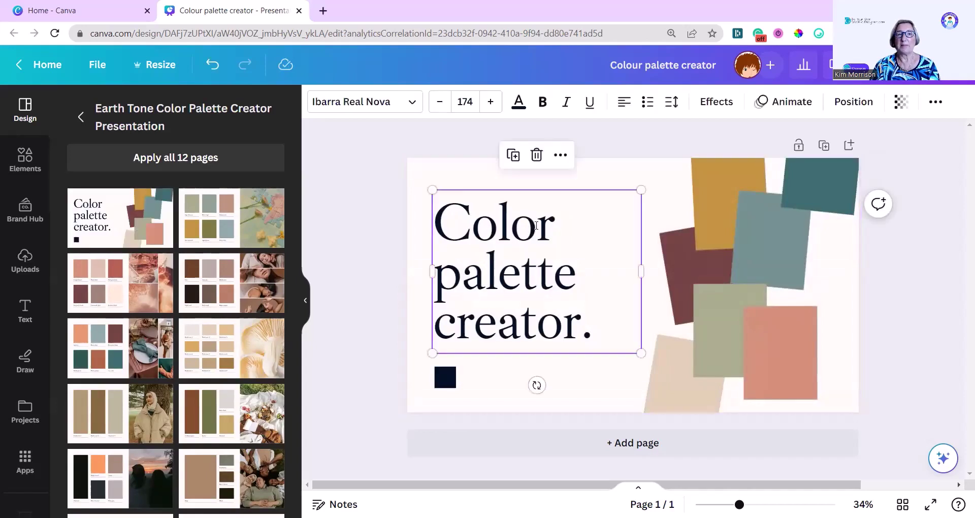
{"action": "double_click", "coordinate": [537, 229]}
{"action": "left_click", "coordinate": [537, 227]}
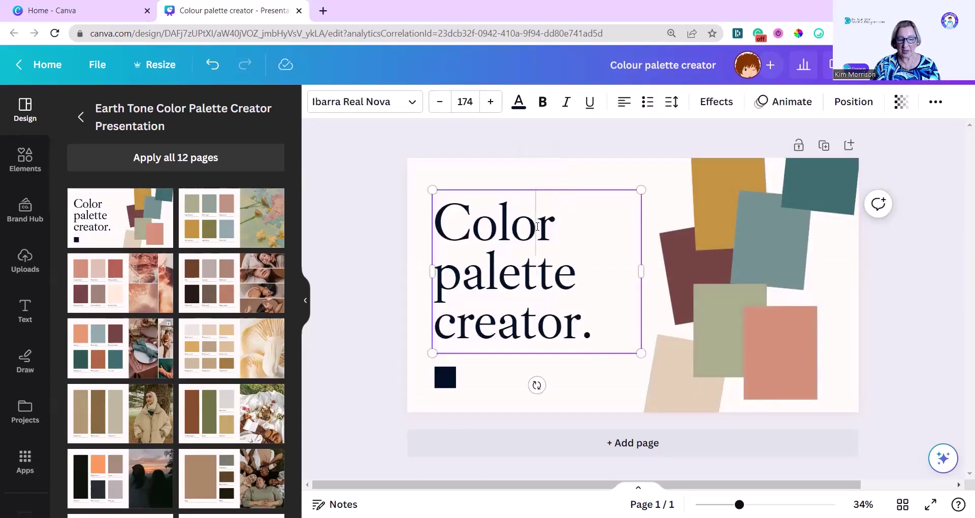
{"action": "type", "text": "u"}
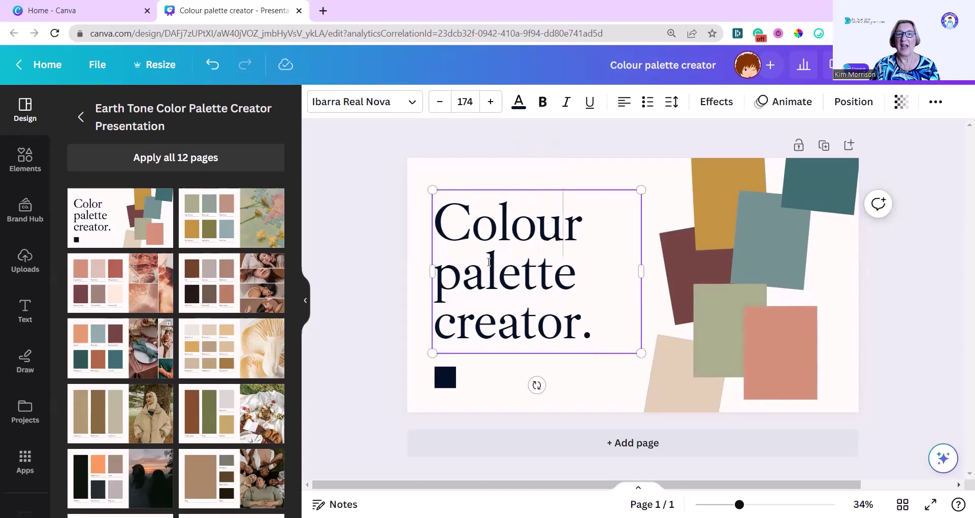
- Shuffle the BYOGD brand colours until the slide is yellow with blue heading and blue, pink, lilac, green squares
{"action": "left_click", "coordinate": [724, 217]}
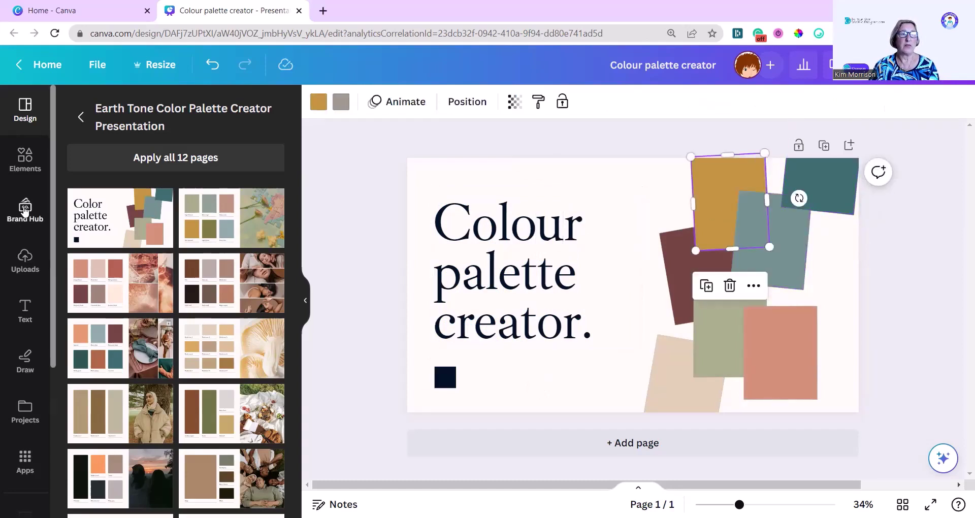
{"action": "left_click", "coordinate": [24, 210]}
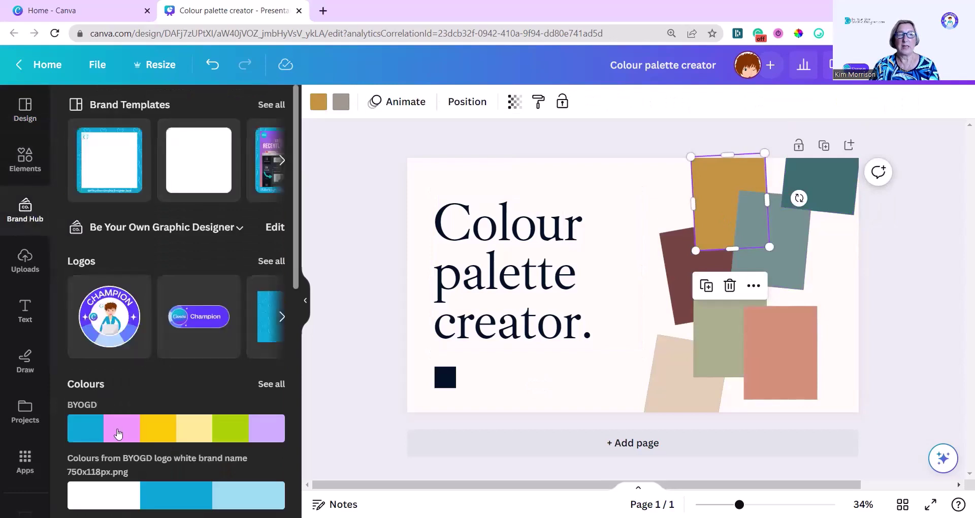
{"action": "mouse_move", "coordinate": [148, 432]}
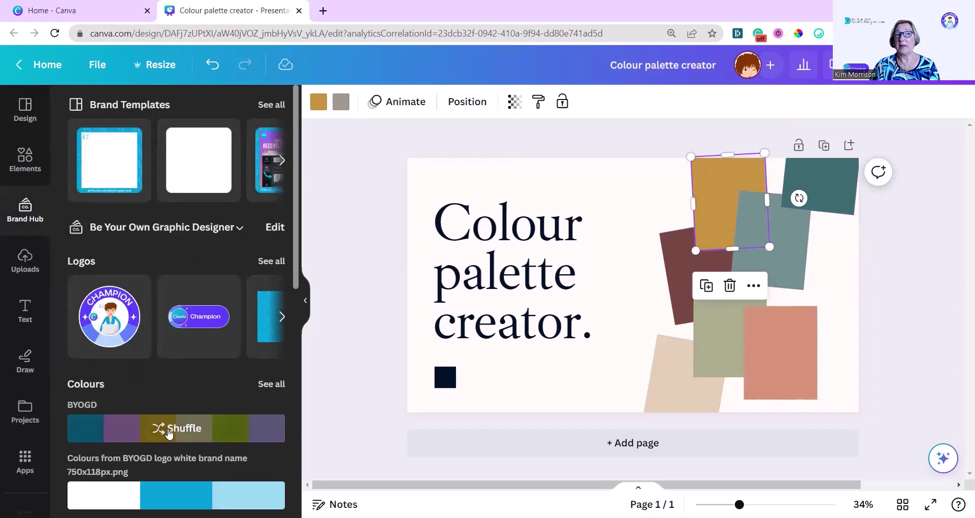
{"action": "left_click", "coordinate": [169, 432]}
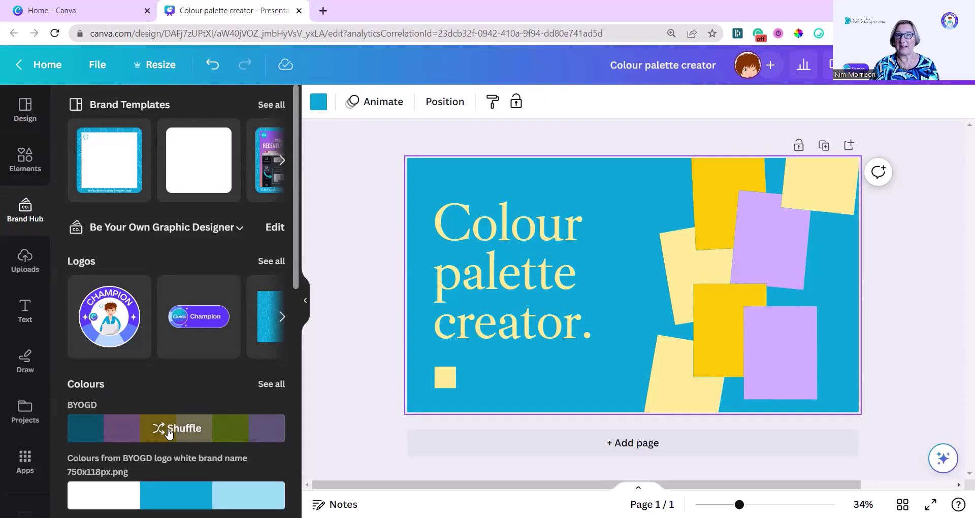
{"action": "left_click", "coordinate": [169, 431]}
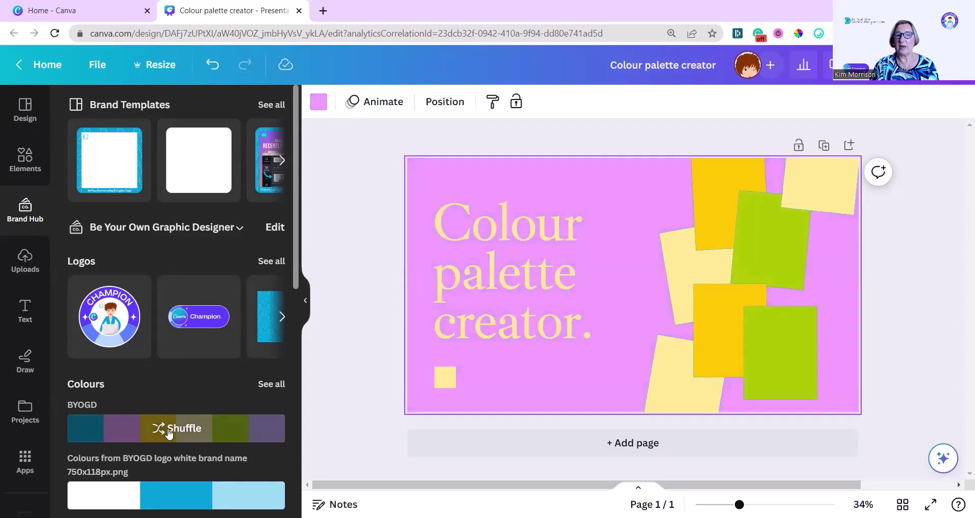
{"action": "left_click", "coordinate": [169, 431]}
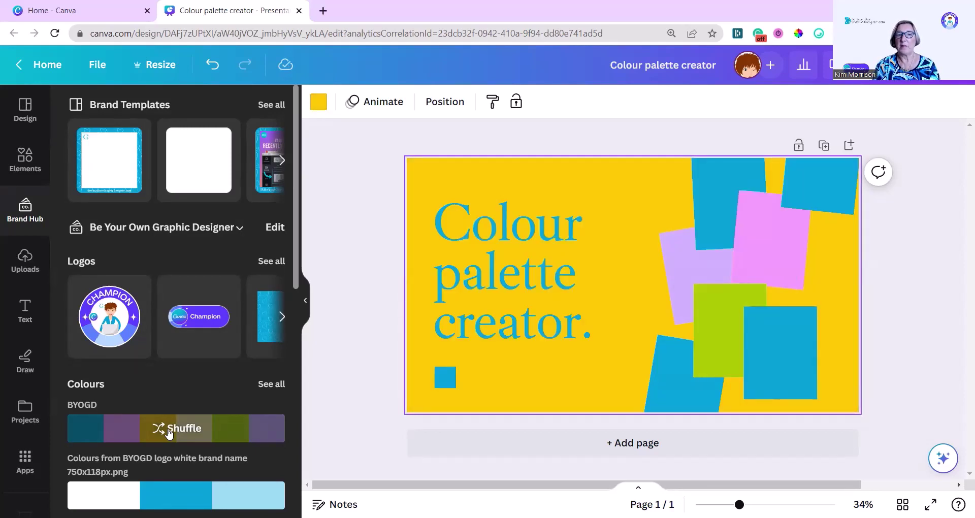
- Change the heading's font to Agrandir Narrow Black from the brand fonts
{"action": "left_click", "coordinate": [492, 234]}
{"action": "left_click", "coordinate": [365, 102]}
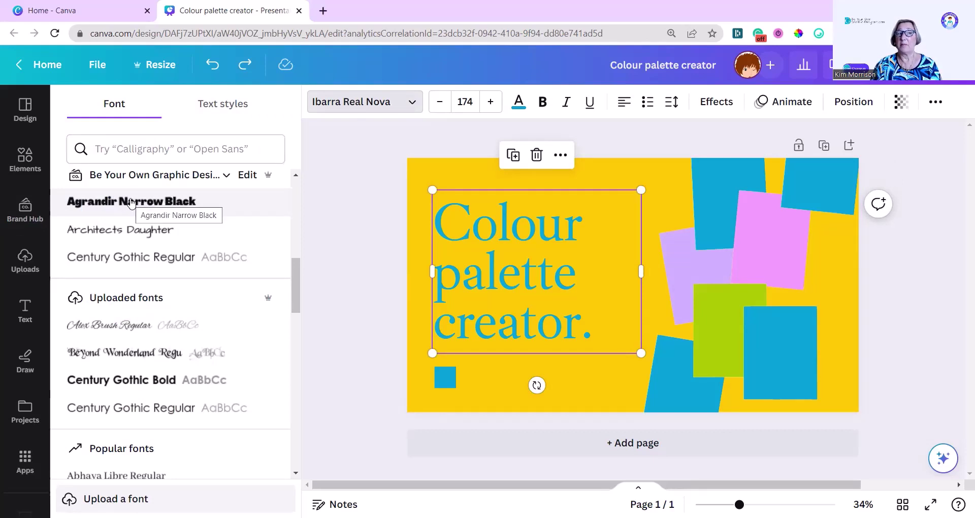
{"action": "left_click", "coordinate": [131, 202]}
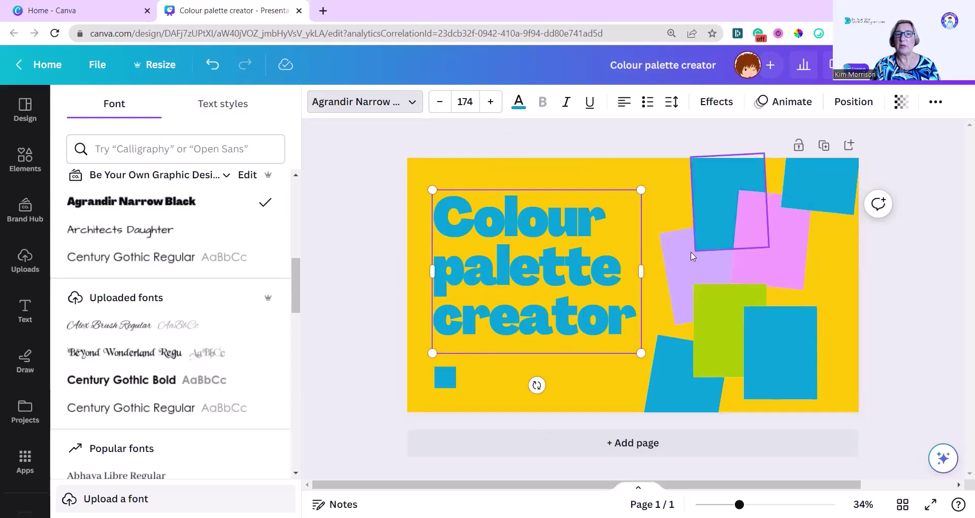
{"action": "left_click", "coordinate": [736, 193]}
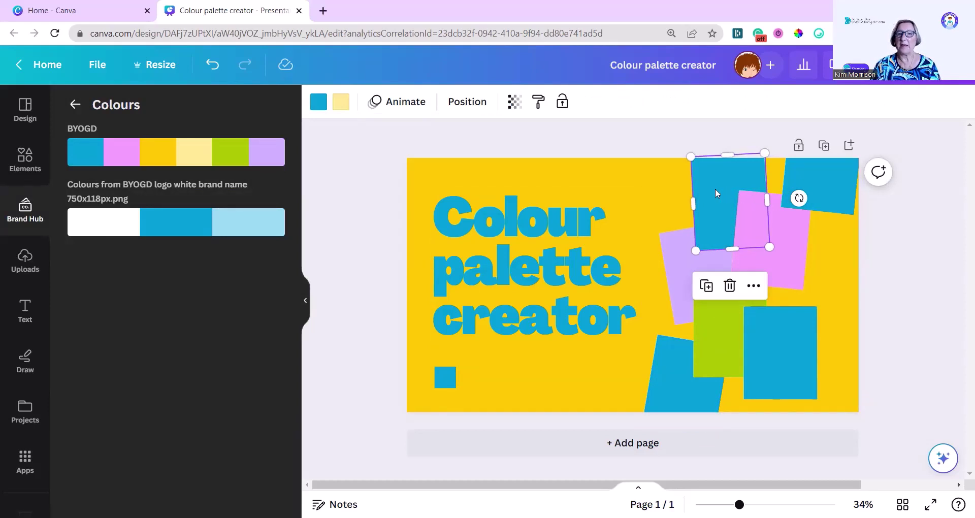
- Recolour the top square of the cluster to the light yellow brand colour #fbec96
{"action": "left_click", "coordinate": [320, 104]}
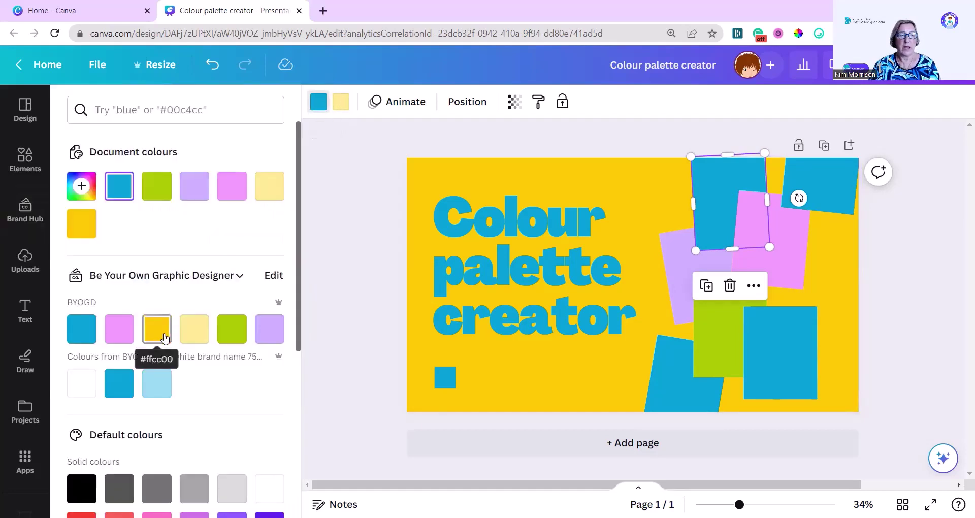
{"action": "left_click", "coordinate": [197, 334]}
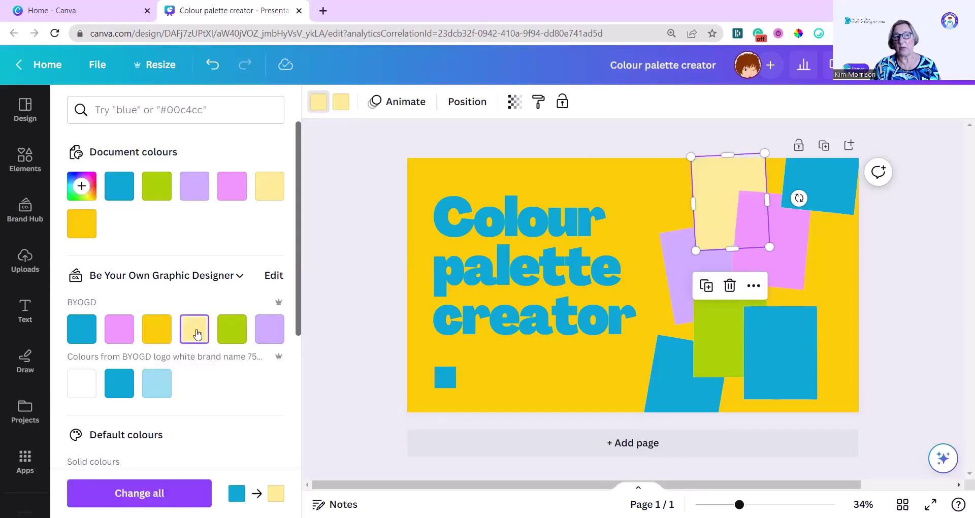
{"action": "left_click", "coordinate": [664, 414]}
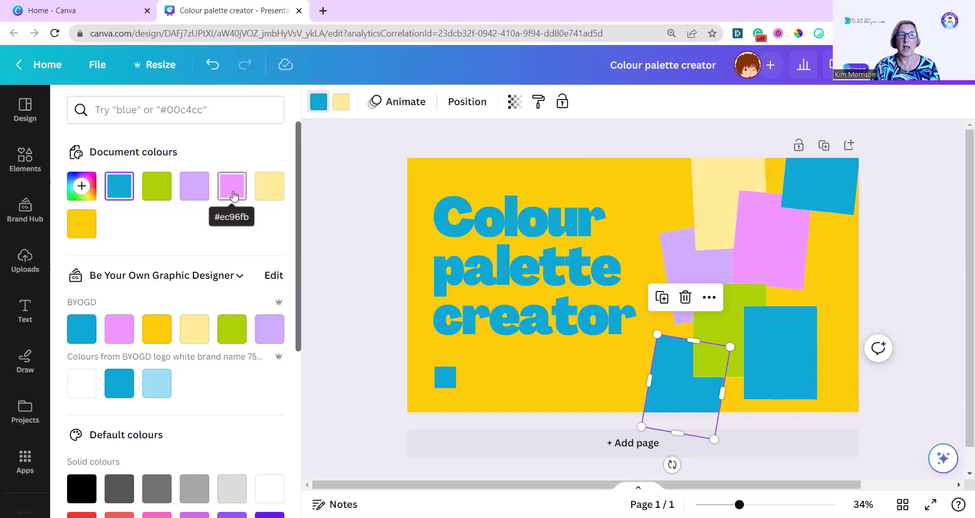
- Turn the tilted bottom square pink #ec96fb, then deepen it to vivid magenta #E23AFF
{"action": "left_click", "coordinate": [232, 192]}
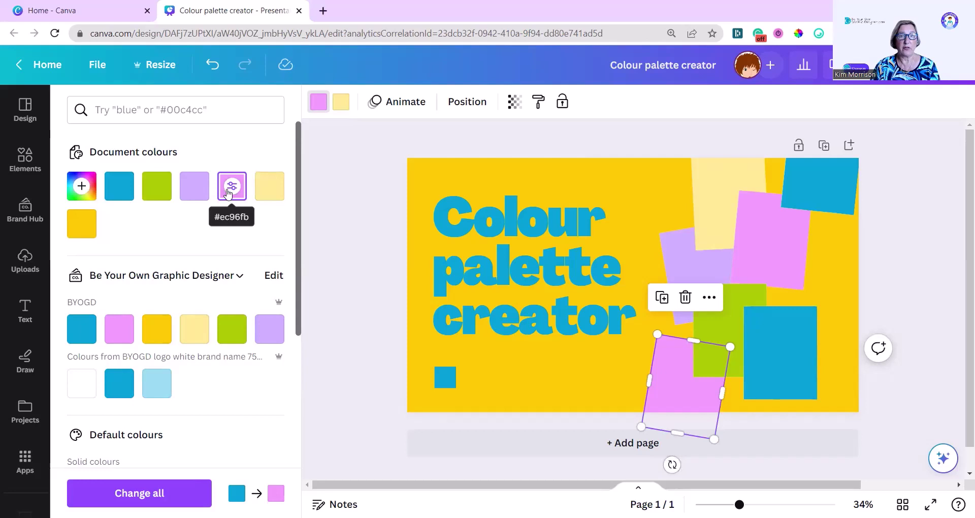
{"action": "left_click", "coordinate": [234, 191]}
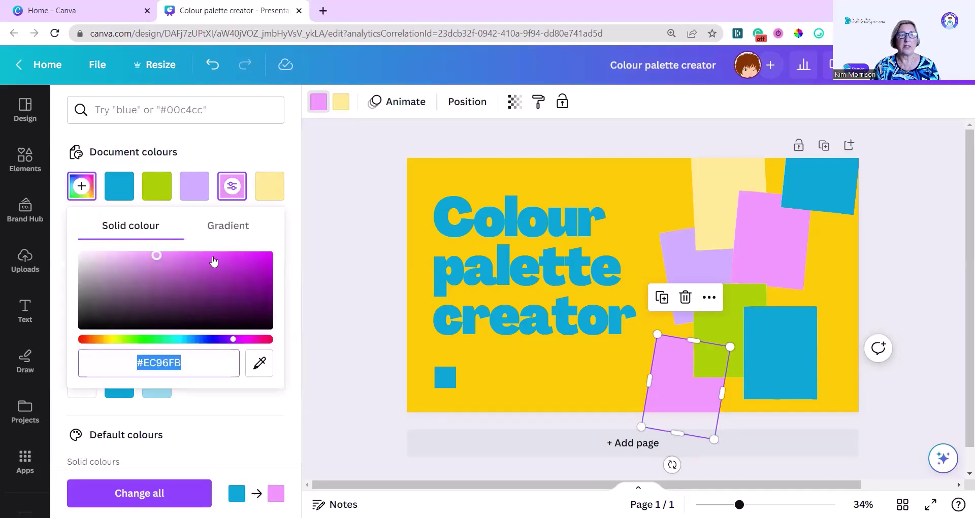
{"action": "left_click_drag", "start_coordinate": [155, 256], "coordinate": [228, 255]}
{"action": "left_click", "coordinate": [240, 256]}
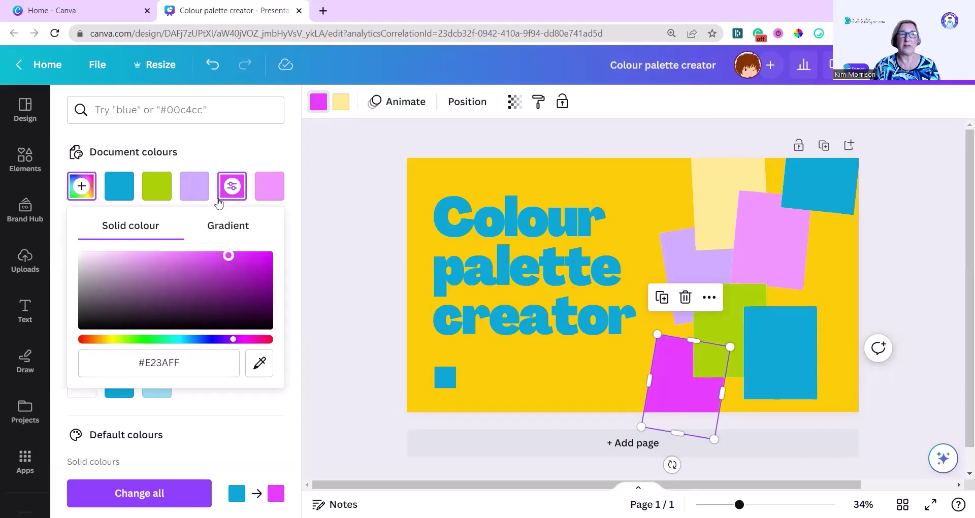
- Fill the tilted bottom square with a radial gradient from lavender #ccacfc to deep blue #365da3
{"action": "left_click", "coordinate": [195, 188]}
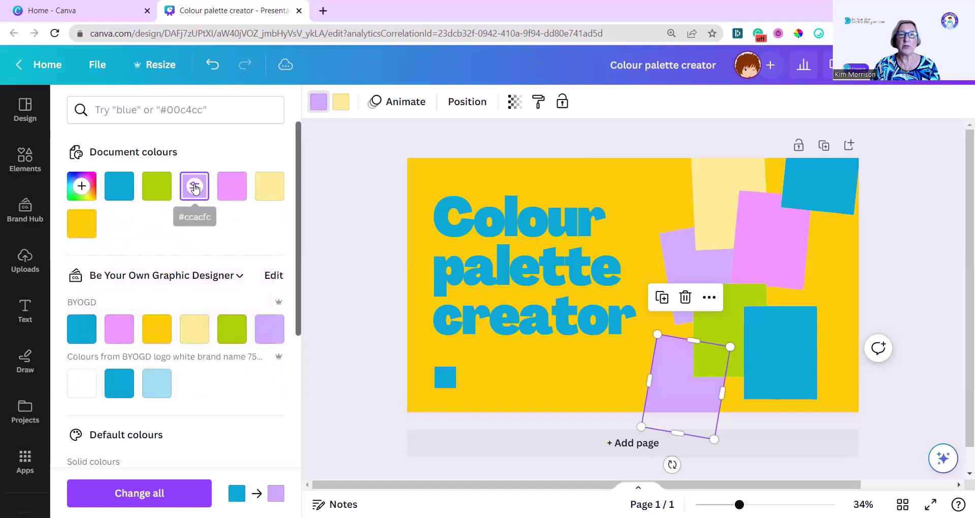
{"action": "left_click", "coordinate": [195, 188]}
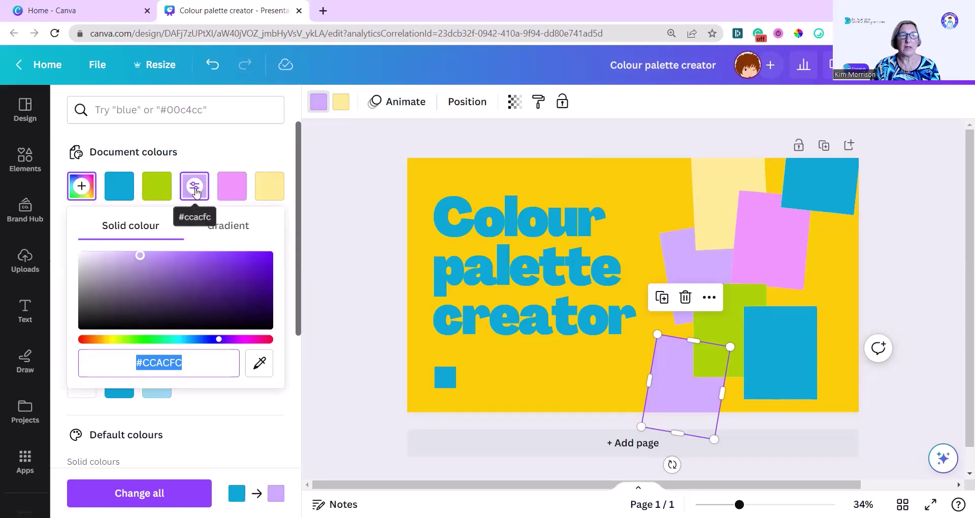
{"action": "left_click", "coordinate": [236, 233]}
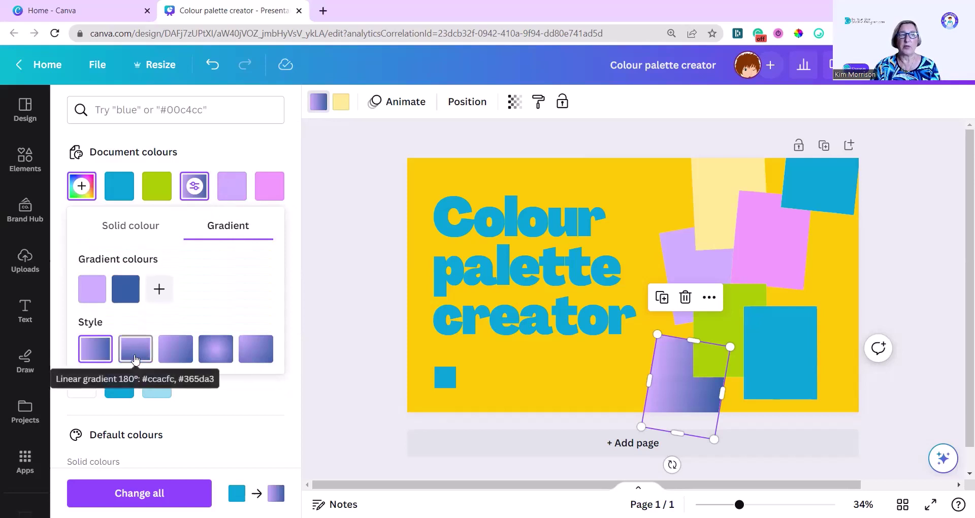
{"action": "left_click", "coordinate": [140, 355]}
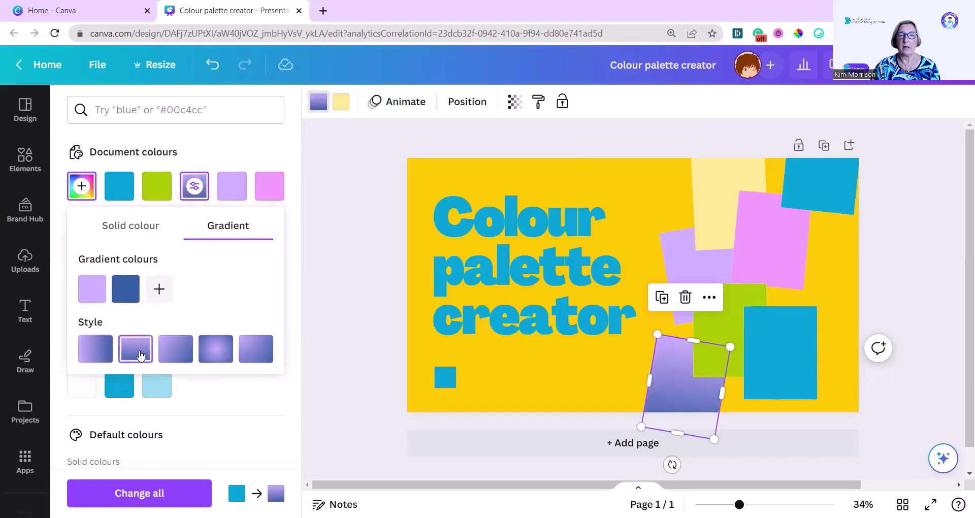
{"action": "left_click", "coordinate": [222, 349]}
{"action": "left_click", "coordinate": [251, 353]}
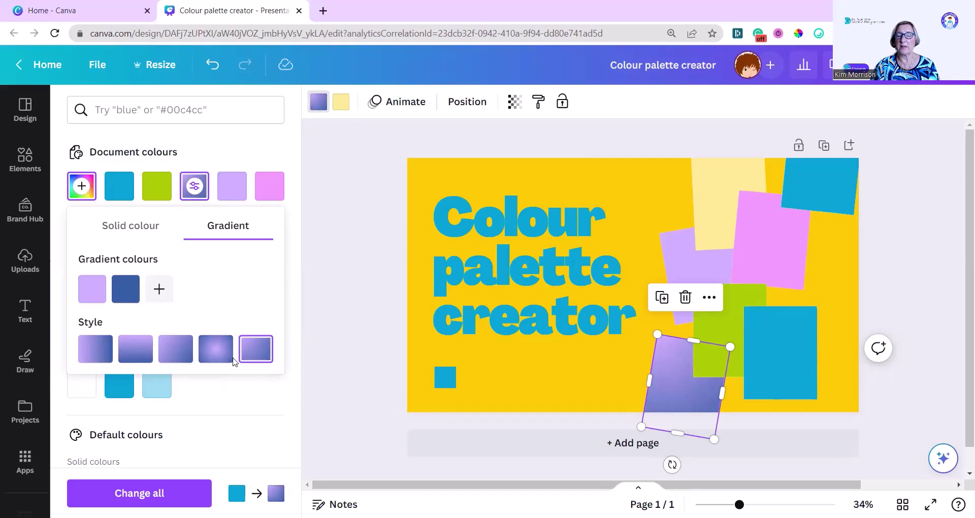
{"action": "left_click", "coordinate": [226, 359]}
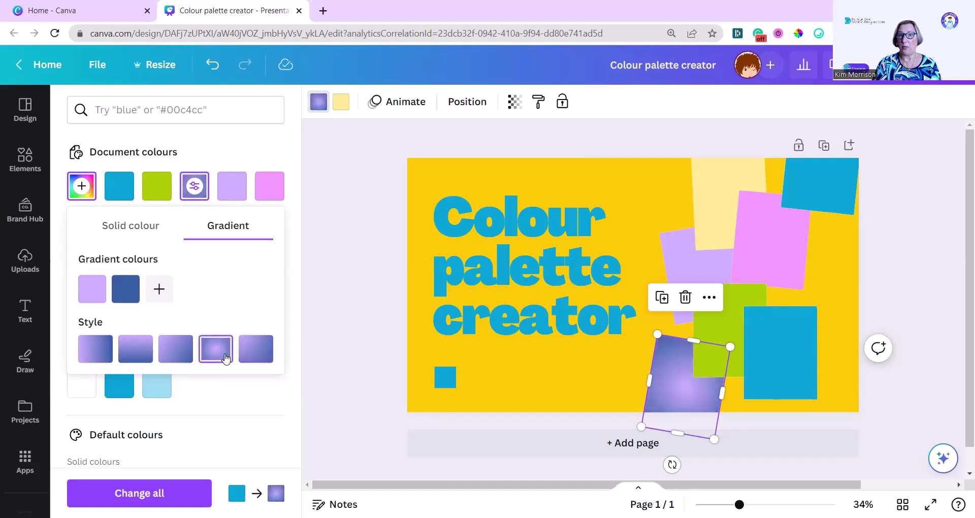
{"action": "left_click", "coordinate": [790, 252]}
{"action": "left_click", "coordinate": [270, 187]}
{"action": "left_click", "coordinate": [271, 187]}
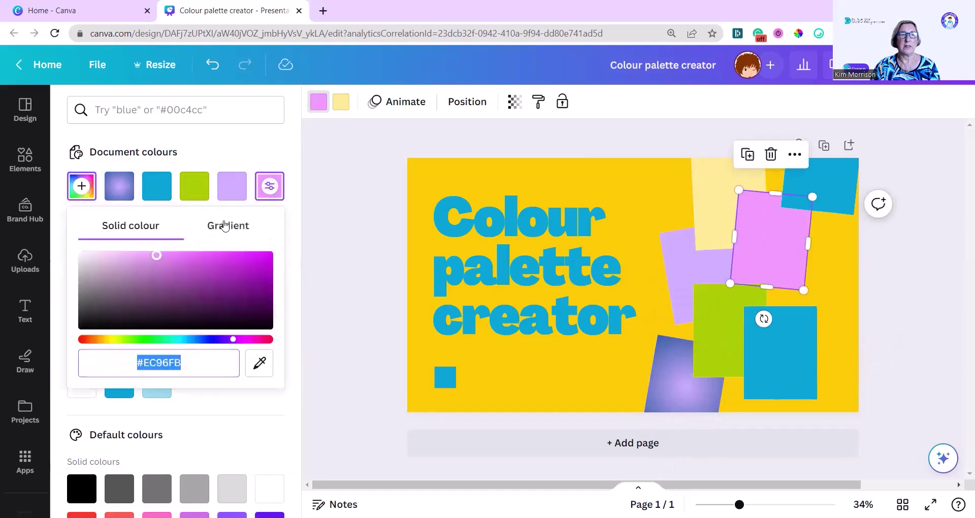
{"action": "left_click", "coordinate": [219, 225]}
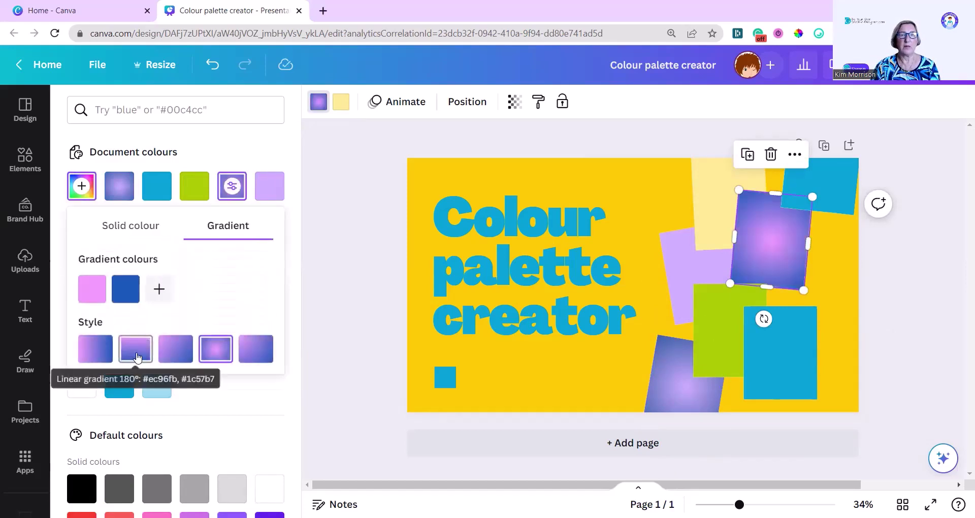
{"action": "left_click", "coordinate": [137, 358]}
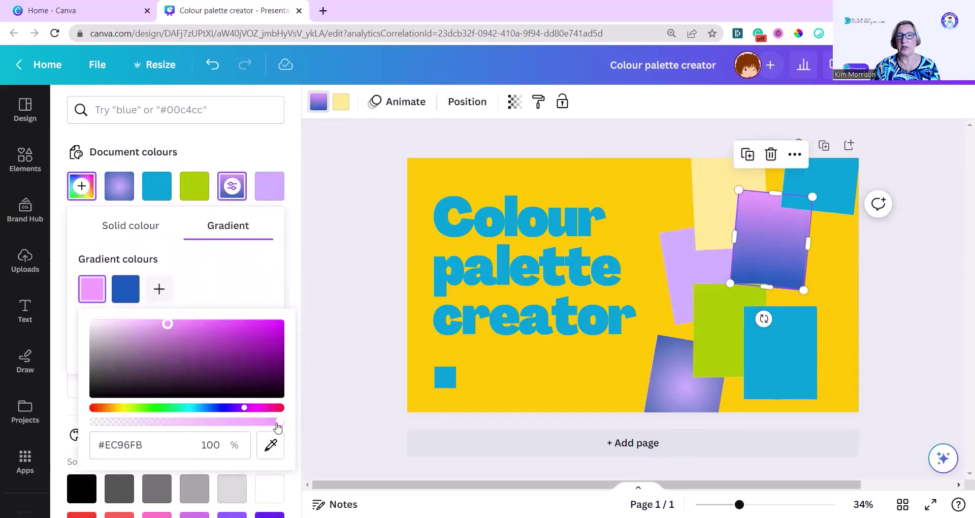
{"action": "left_click_drag", "start_coordinate": [244, 408], "coordinate": [213, 396]}
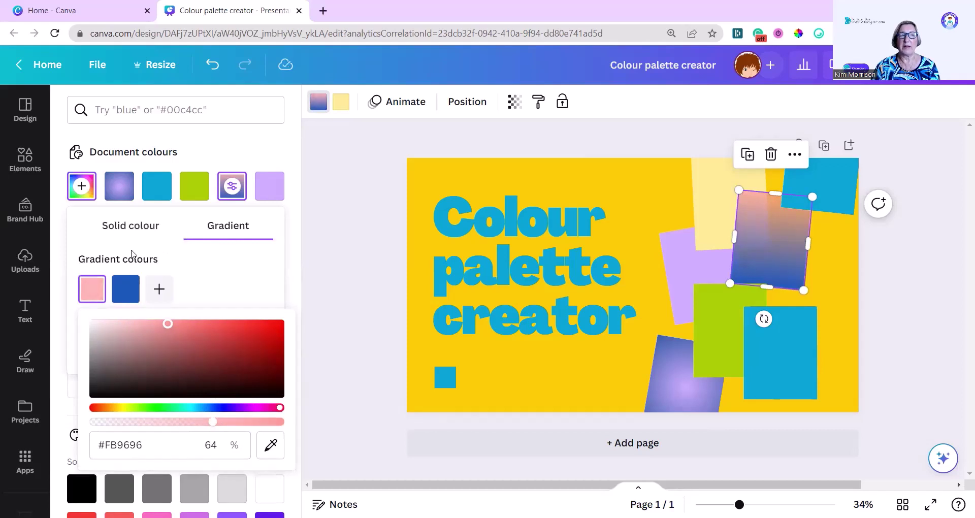
{"action": "left_click", "coordinate": [131, 226]}
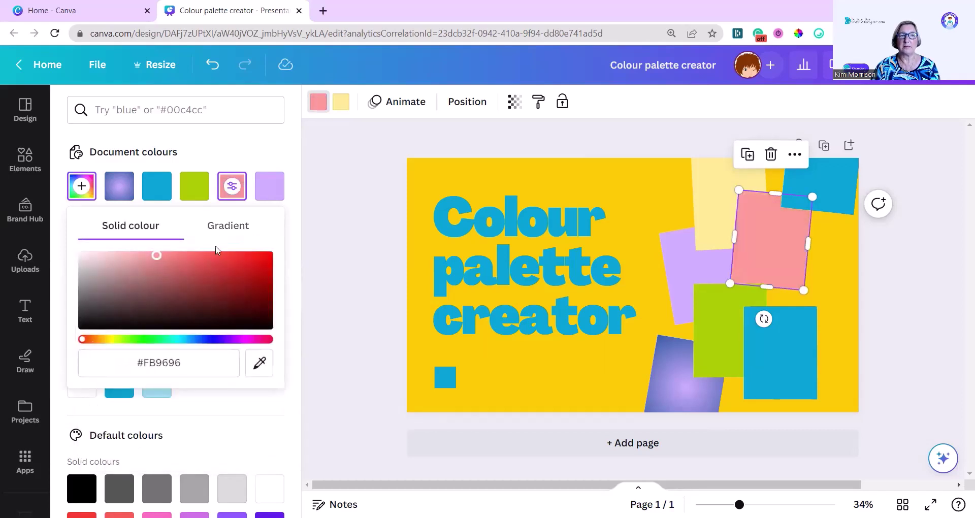
{"action": "left_click", "coordinate": [197, 419]}
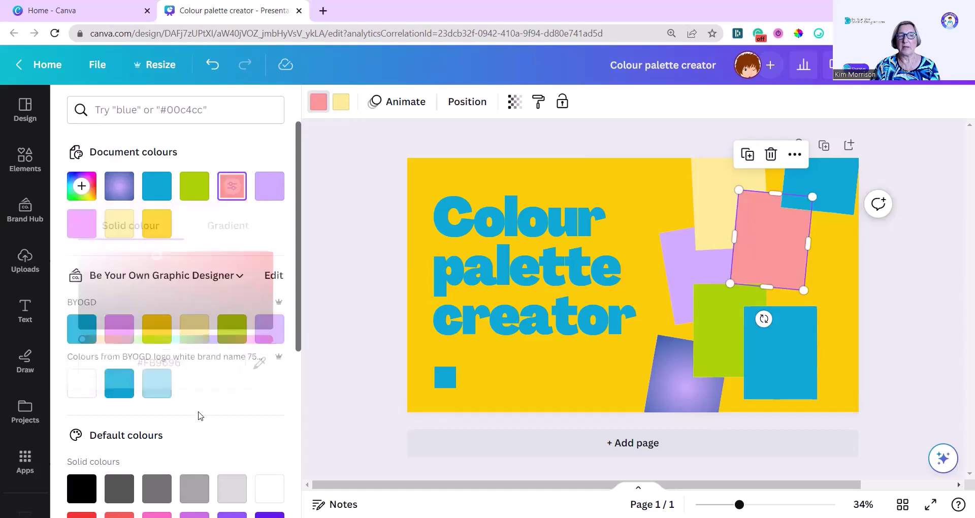
{"action": "key", "text": "ctrl+z"}
{"action": "left_click", "coordinate": [779, 339]}
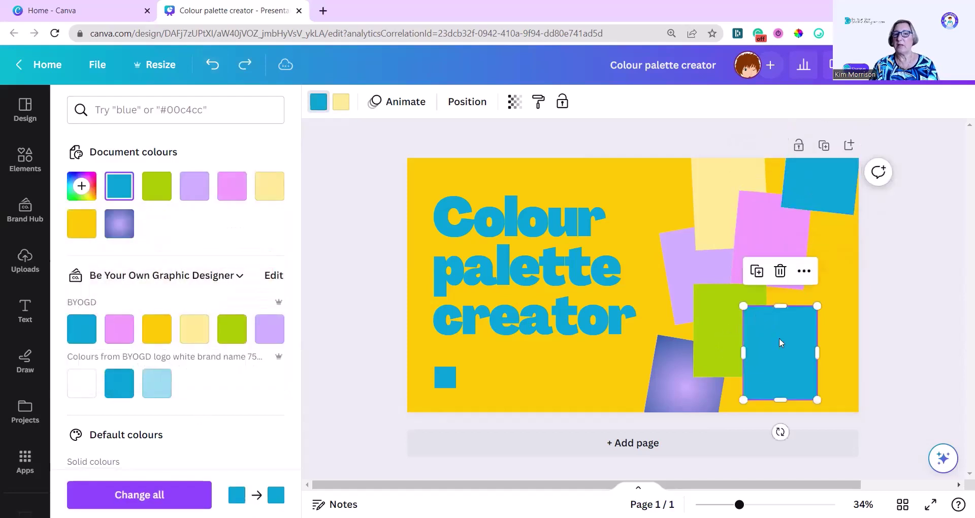
- Give the lower-right square a gradient from bright blue #00aad4 to dark blue #004483
{"action": "left_click", "coordinate": [119, 186]}
{"action": "left_click", "coordinate": [241, 226]}
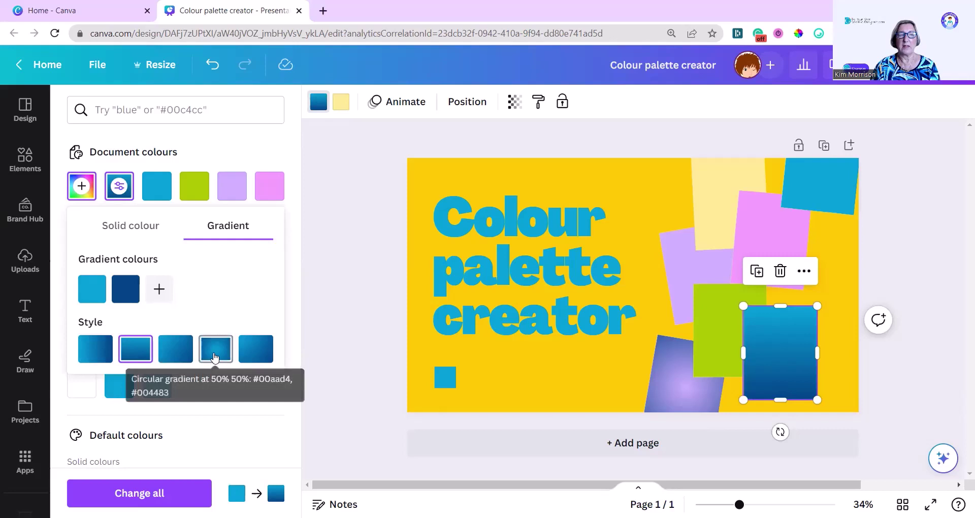
{"action": "left_click", "coordinate": [185, 352]}
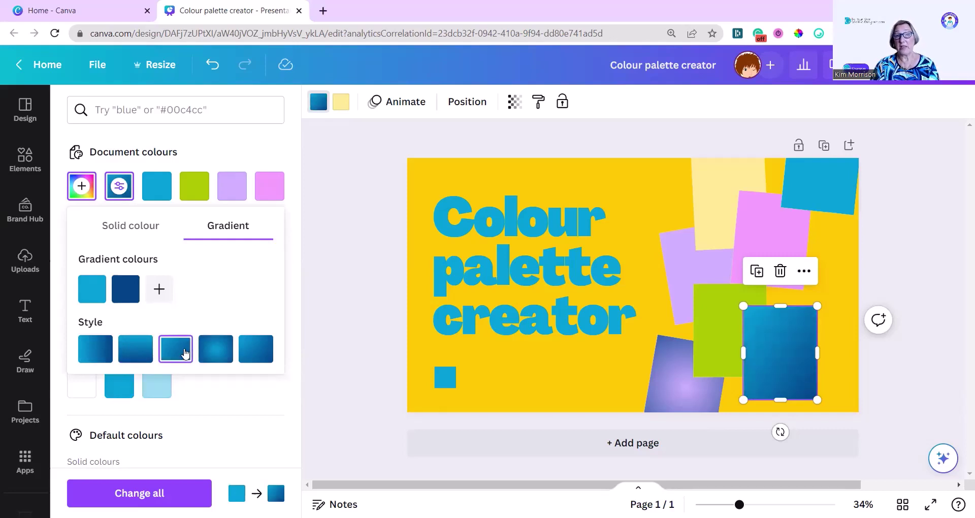
{"action": "left_click", "coordinate": [359, 219]}
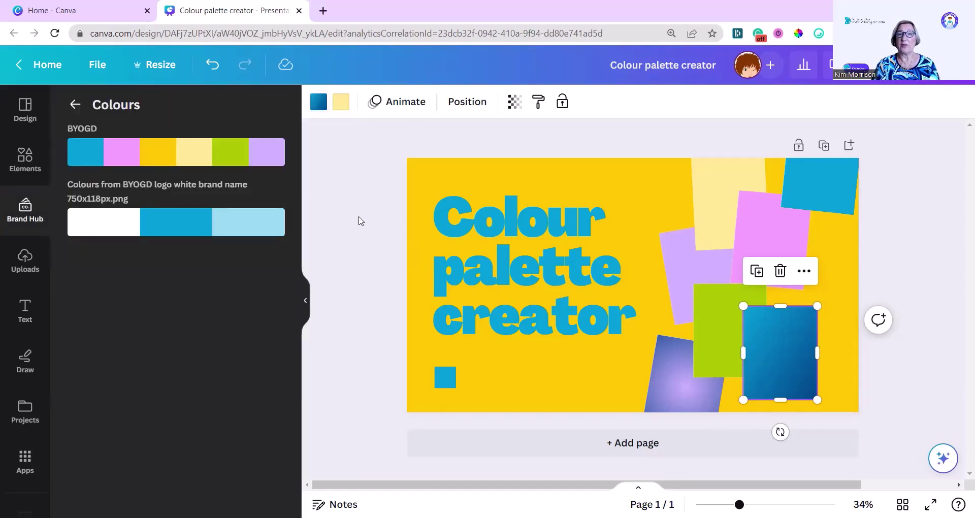